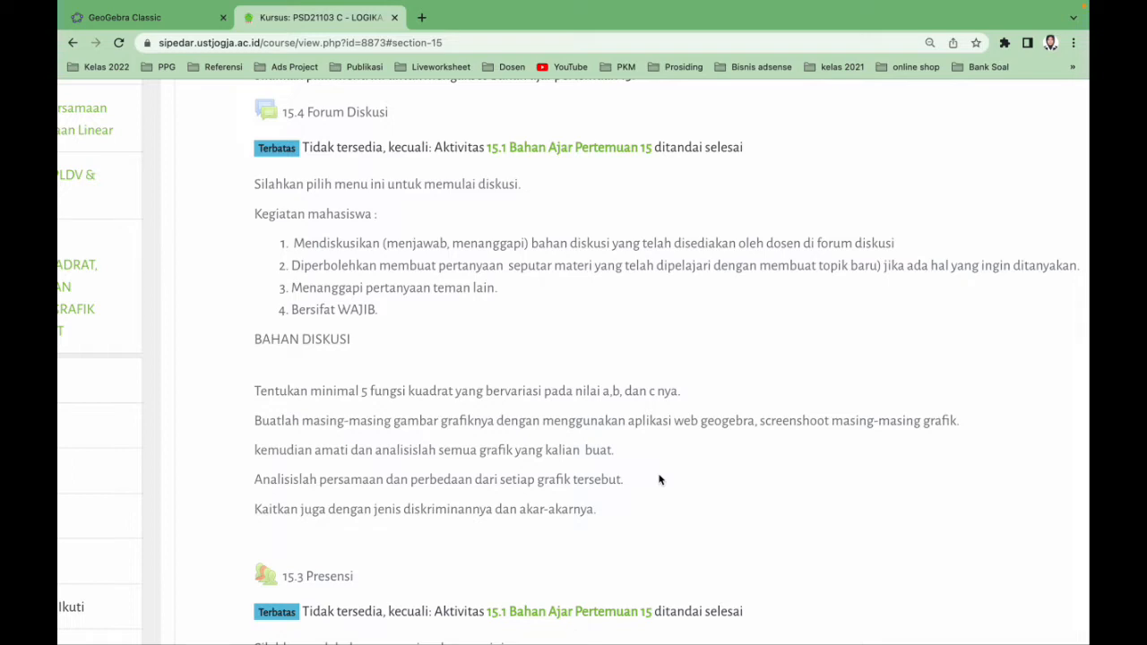
# Review the quadratic-function discussion task under 15.4 Forum Diskusi on the course page, and switch to GeoGebra Classic
pyautogui.scroll(1, 660, 479)
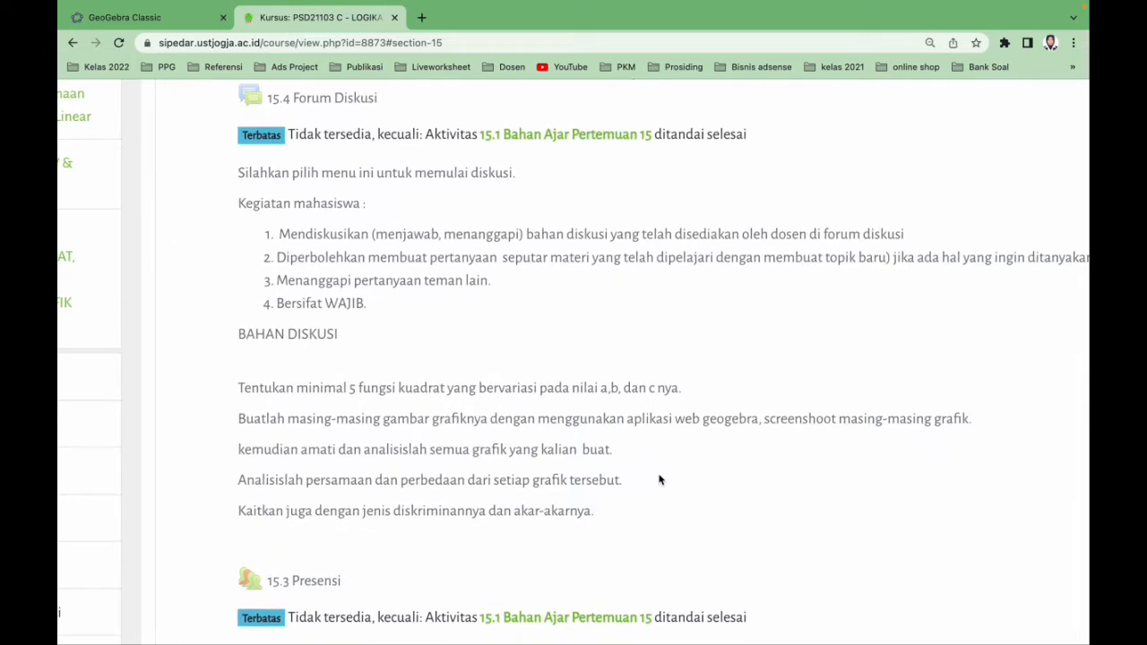
pyautogui.scroll(-2, 659, 480)
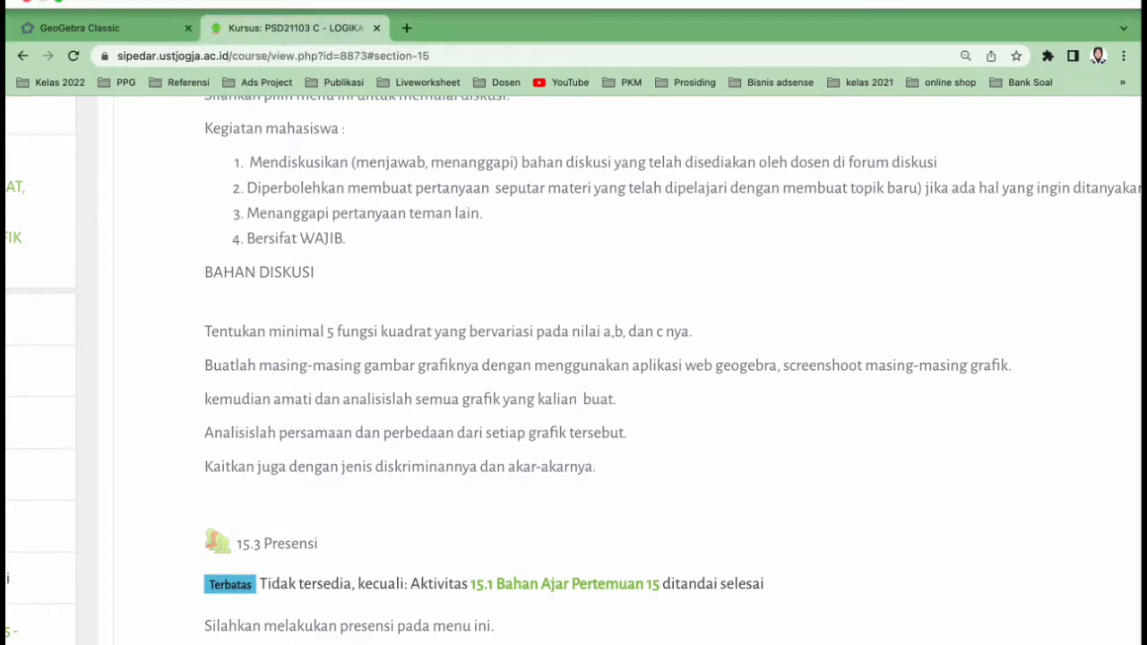
pyautogui.click(134, 28)
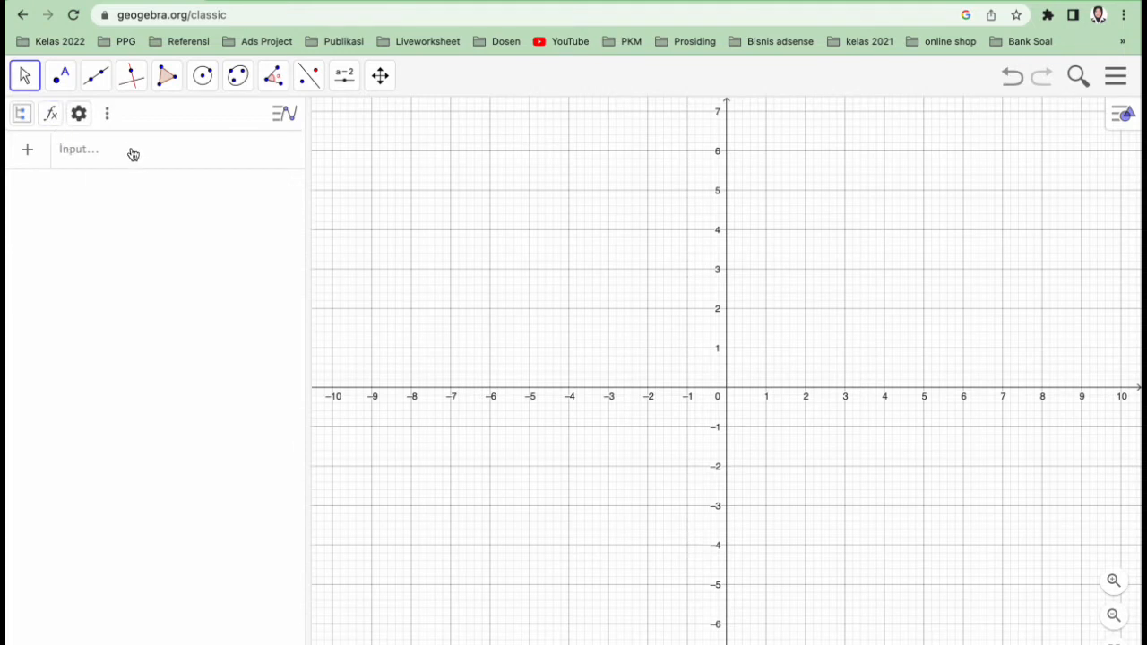
# Add a new expression that graphs the quadratic function y = x^2
pyautogui.click(28, 154)
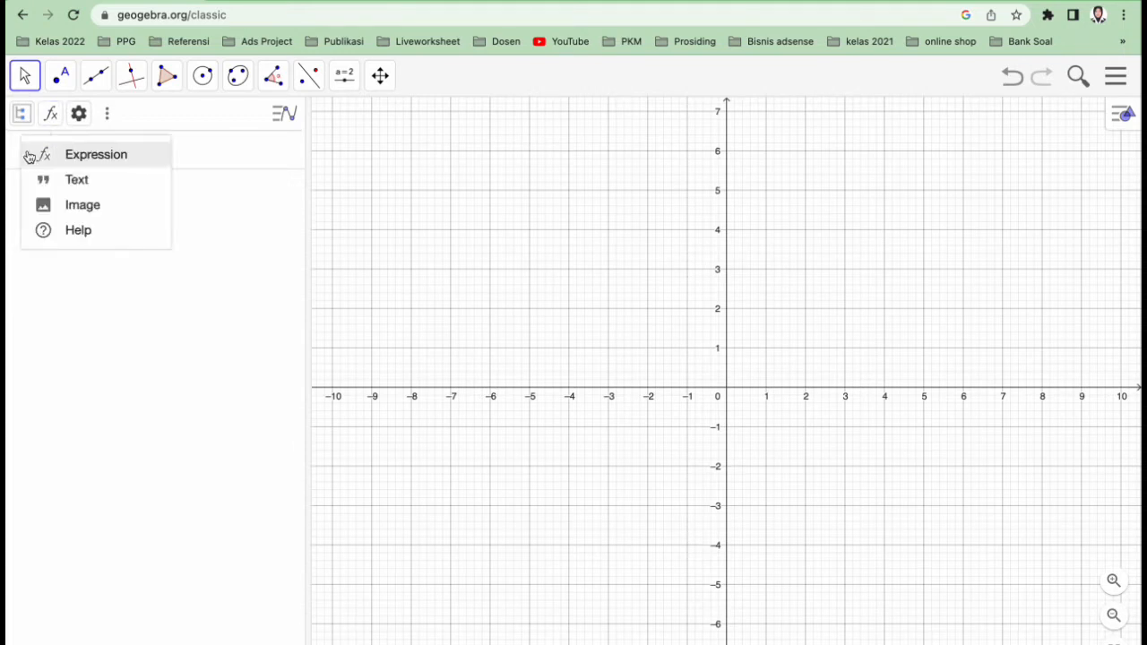
pyautogui.click(105, 155)
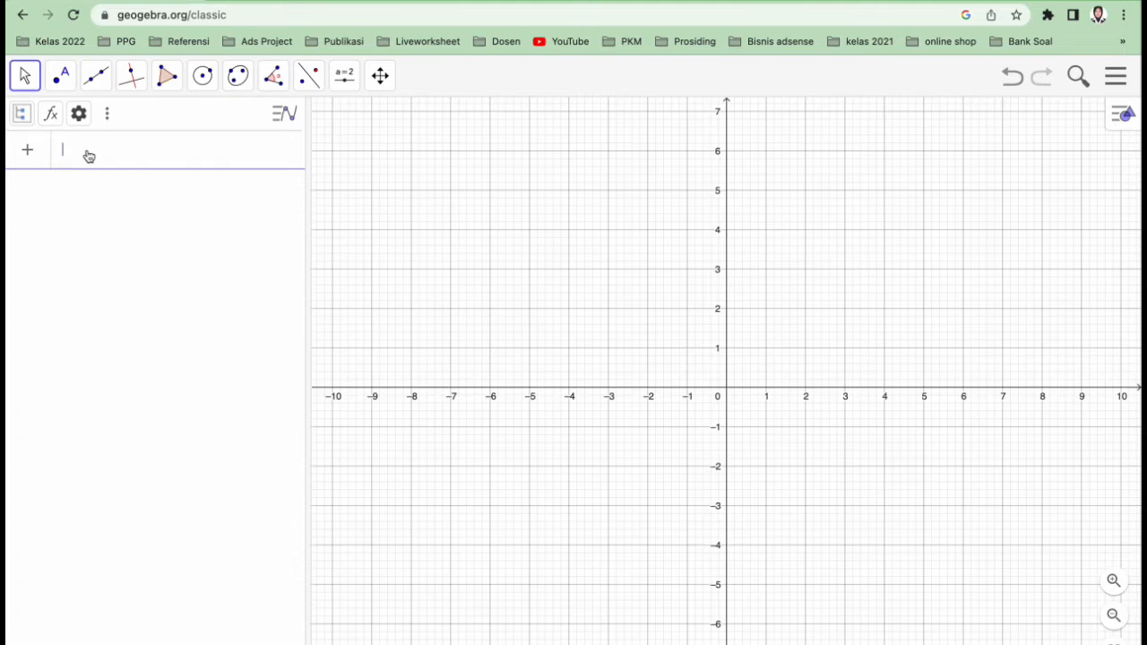
pyautogui.write('y = x')
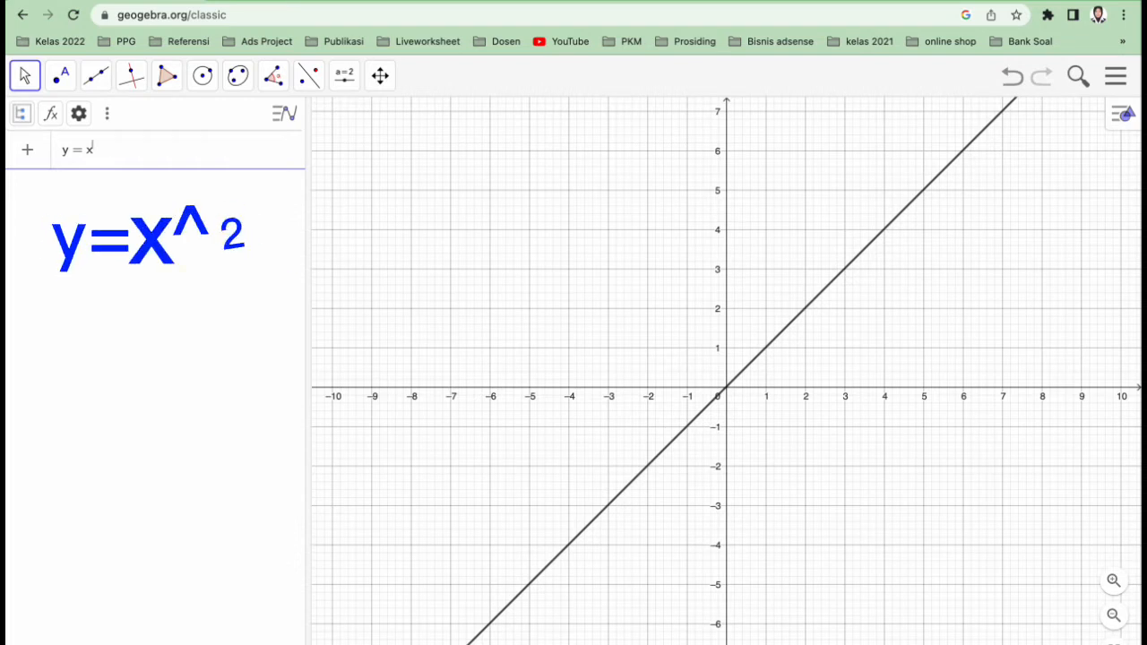
pyautogui.write('^2')
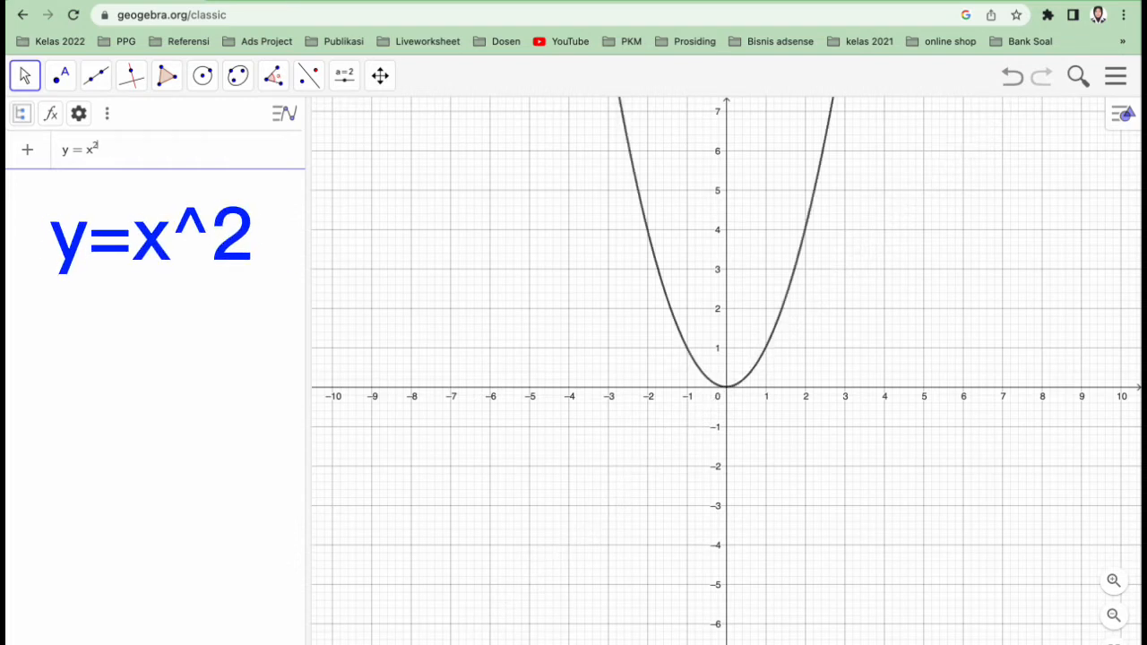
pyautogui.press('Return')
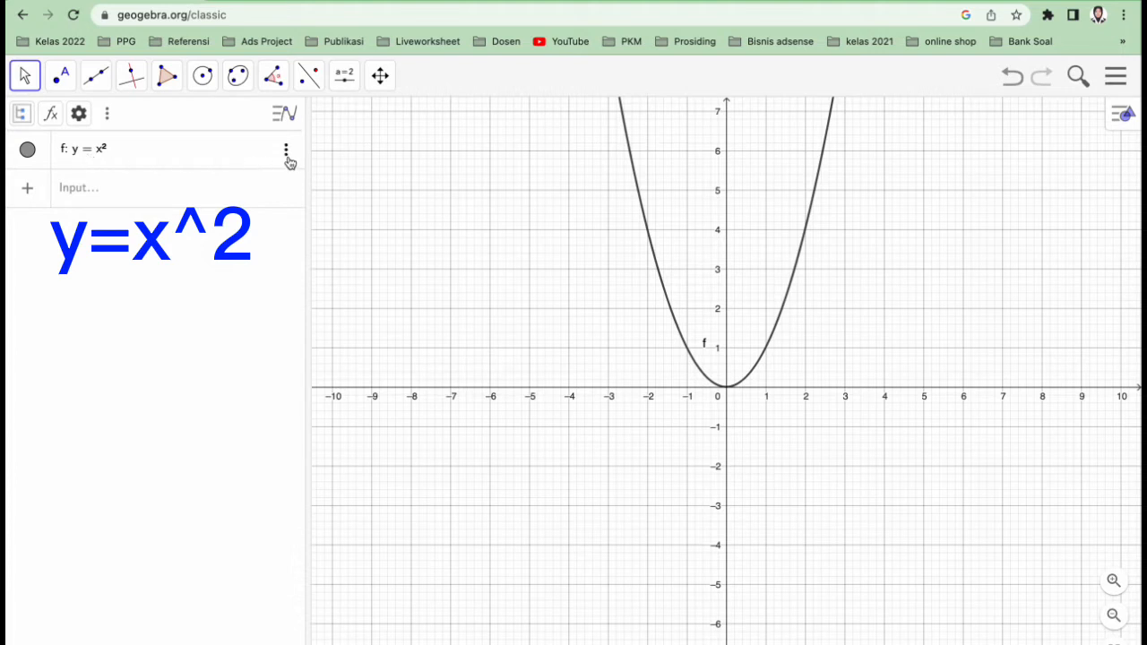
# Graph a second quadratic function, 2x^2, in a new expression row
pyautogui.click(93, 195)
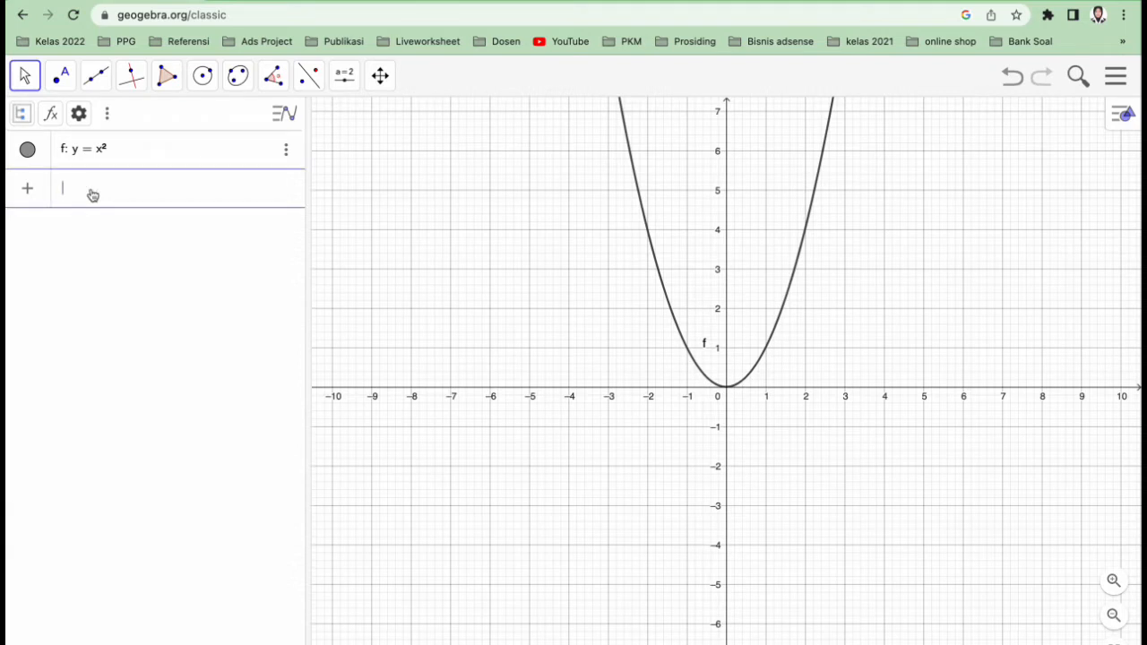
pyautogui.write('x')
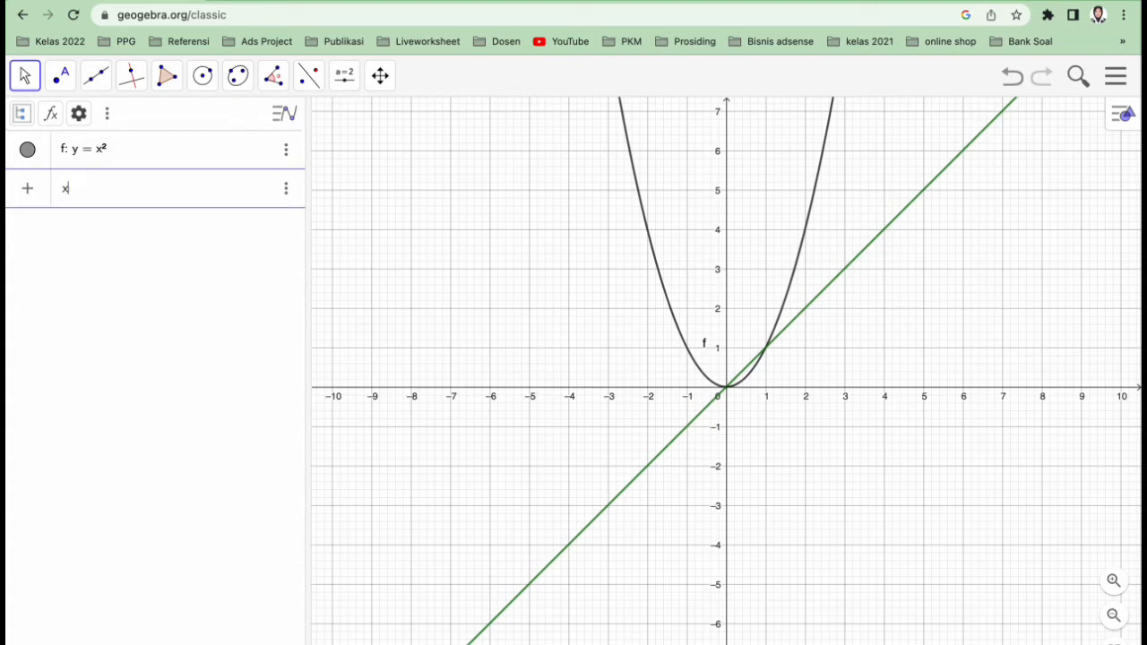
pyautogui.write('^2')
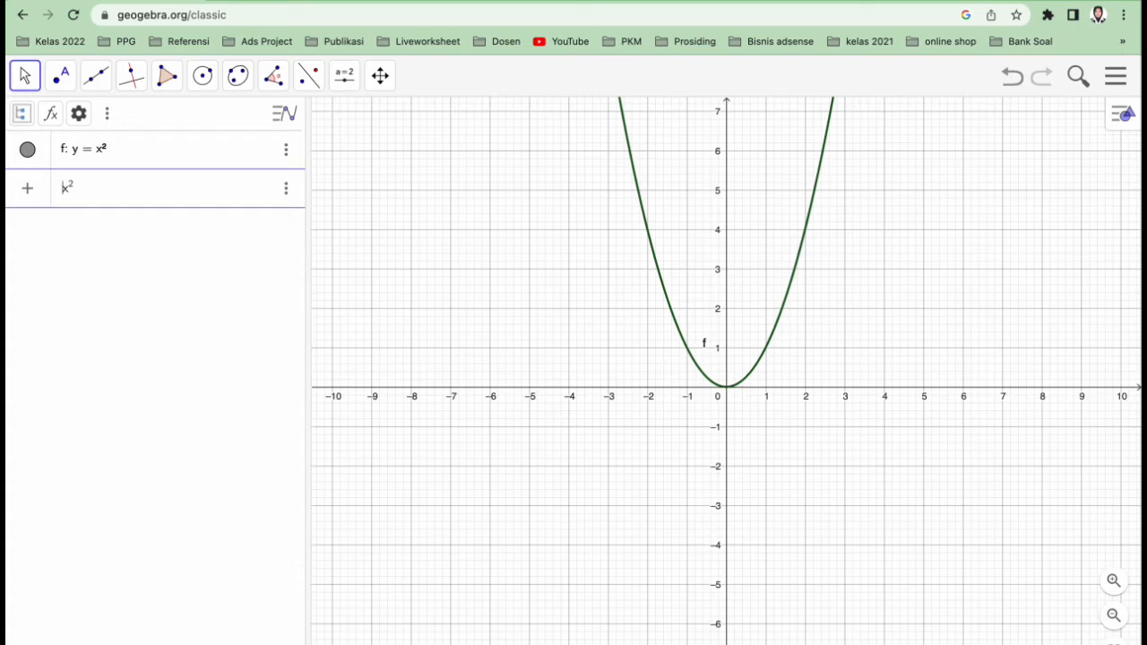
pyautogui.write('2')
pyautogui.write('2')
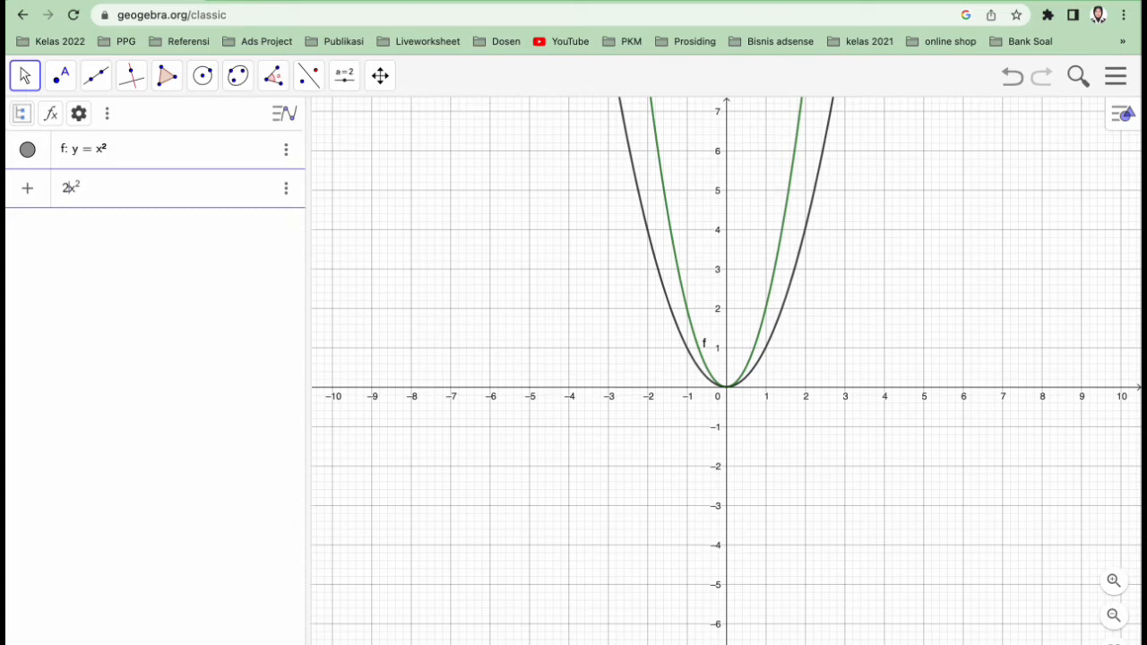
pyautogui.press('Return')
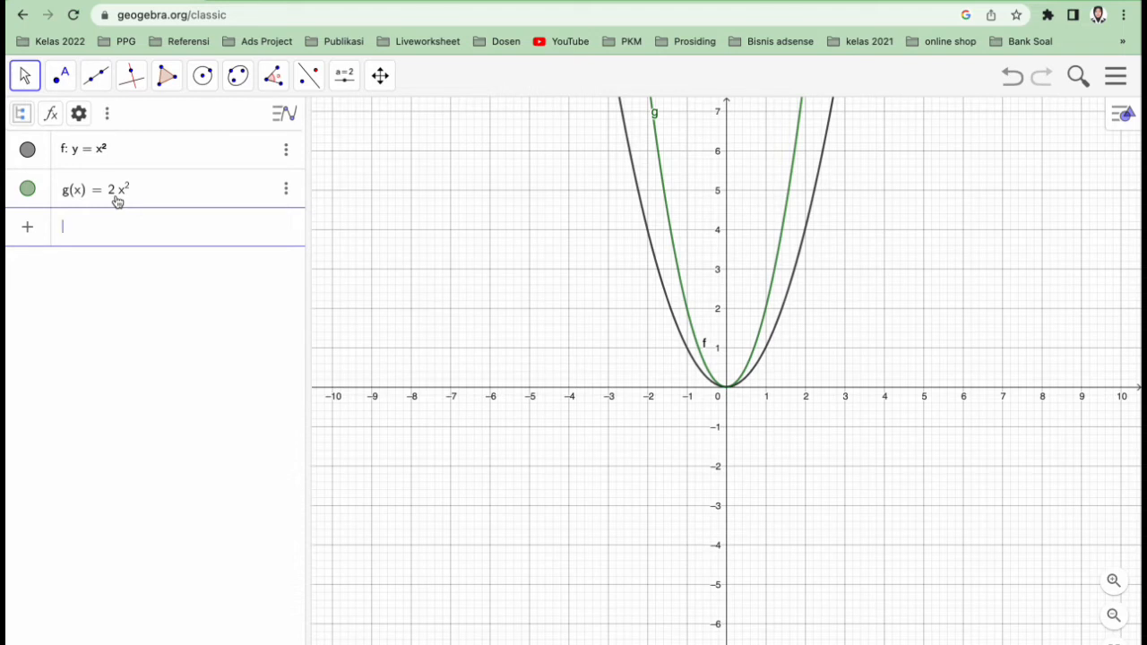
# Graph a third quadratic function, 3x^2, in the next expression row
pyautogui.write('3x')
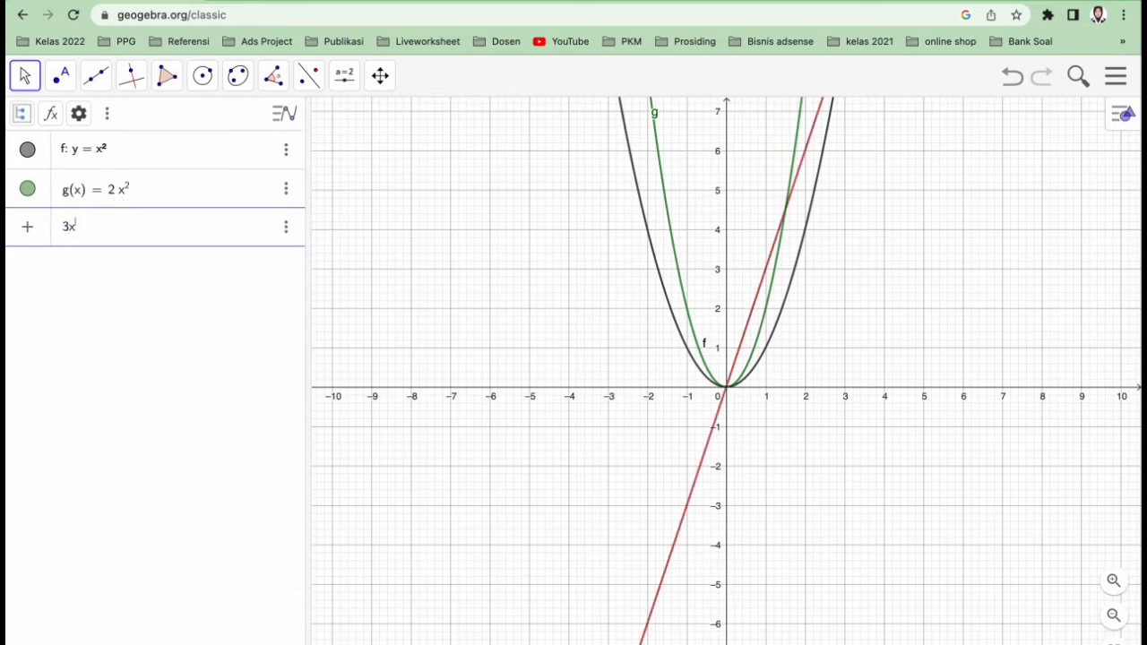
pyautogui.write('2')
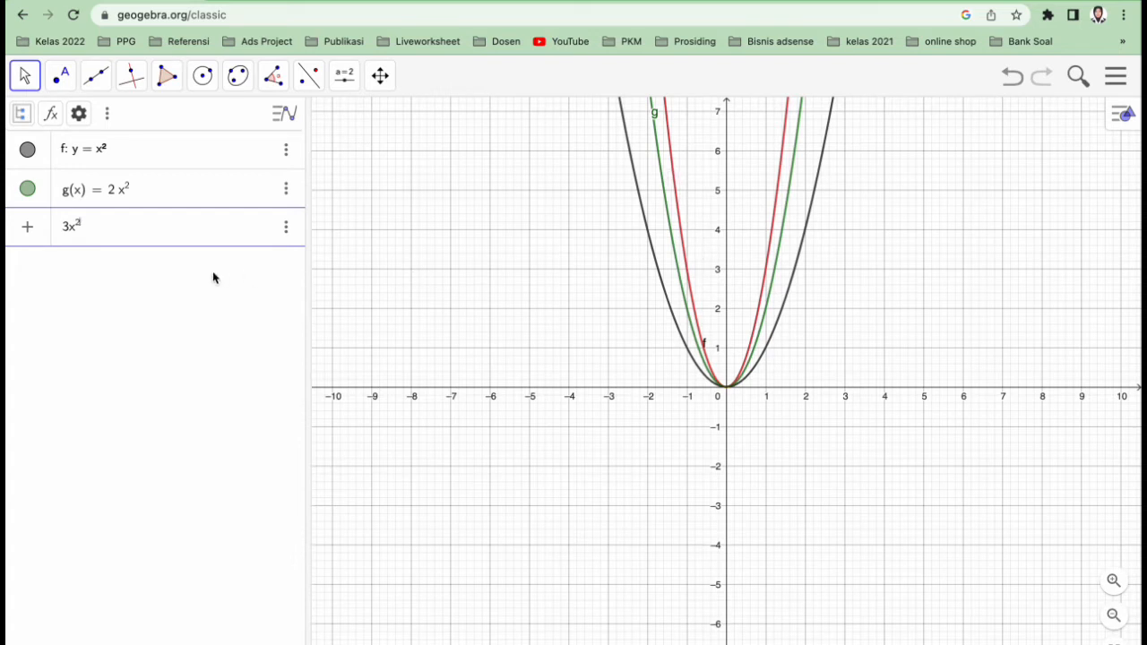
pyautogui.press('Return')
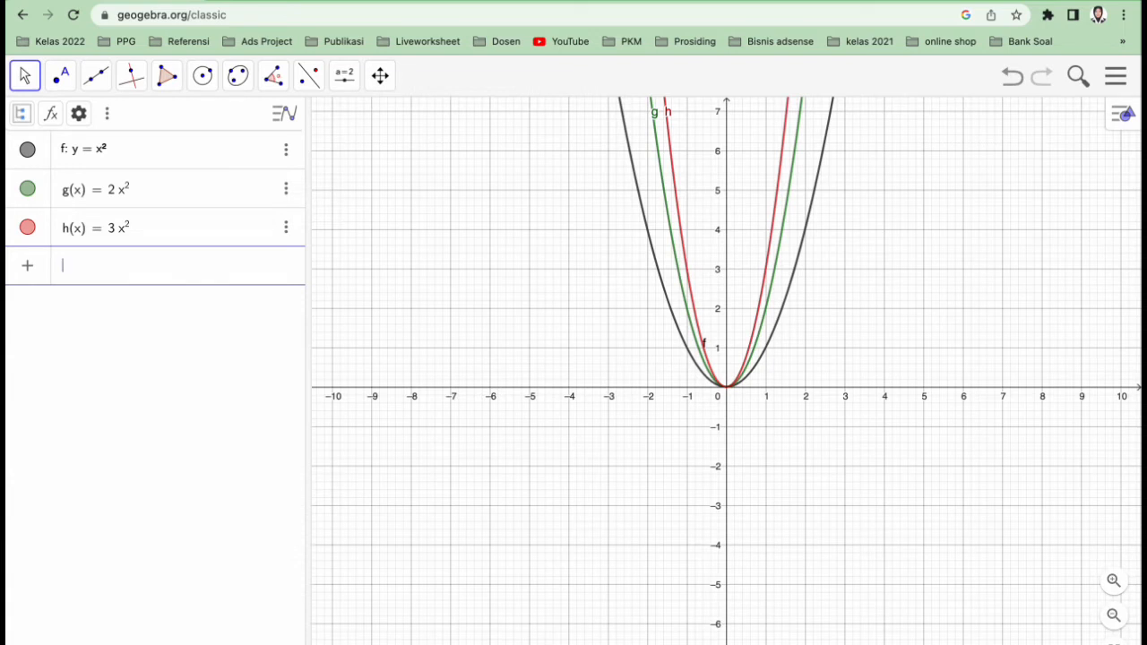
# Graph a quadratic function with a fractional coefficient, (1/2)x^2, as the fourth expression
pyautogui.write('1/2')
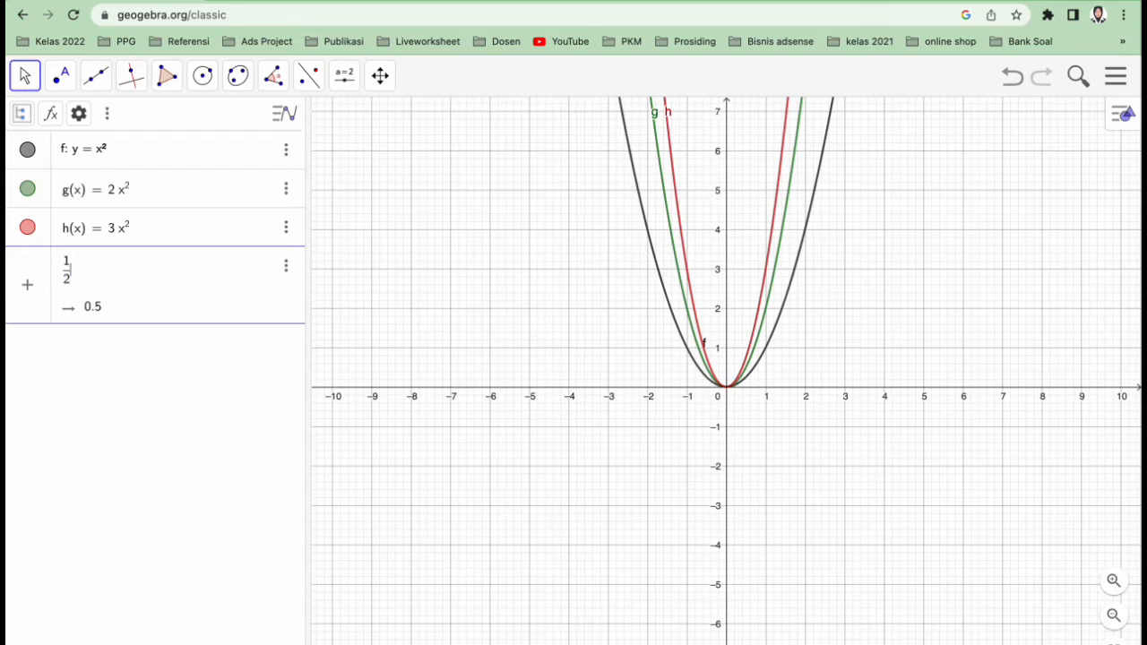
pyautogui.write('x')
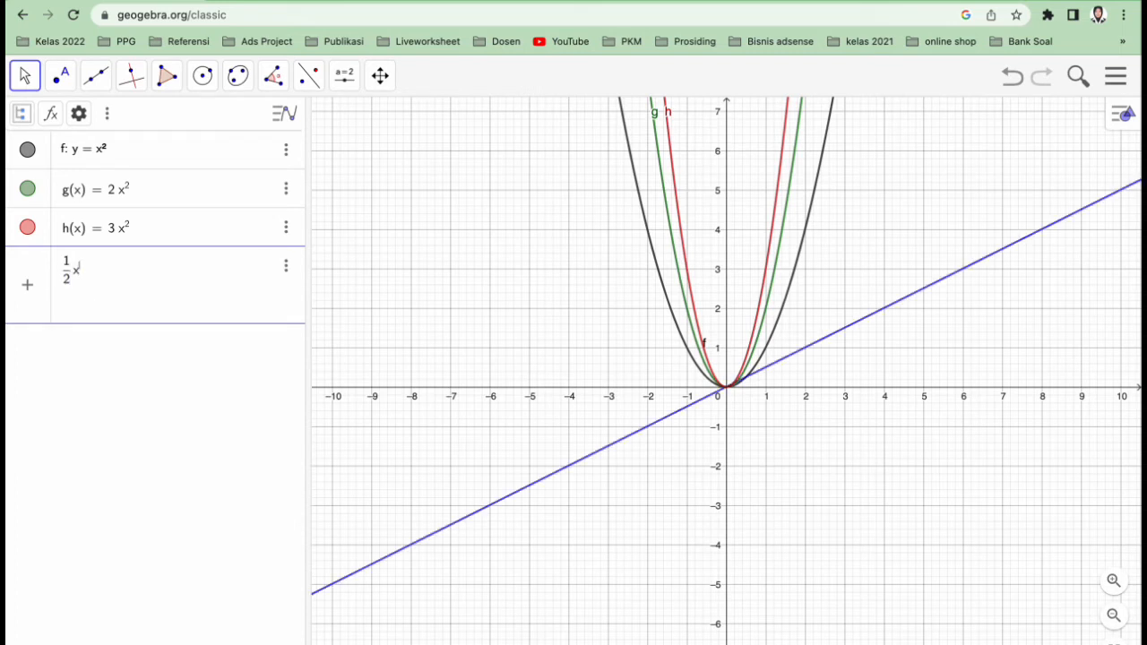
pyautogui.write('^2')
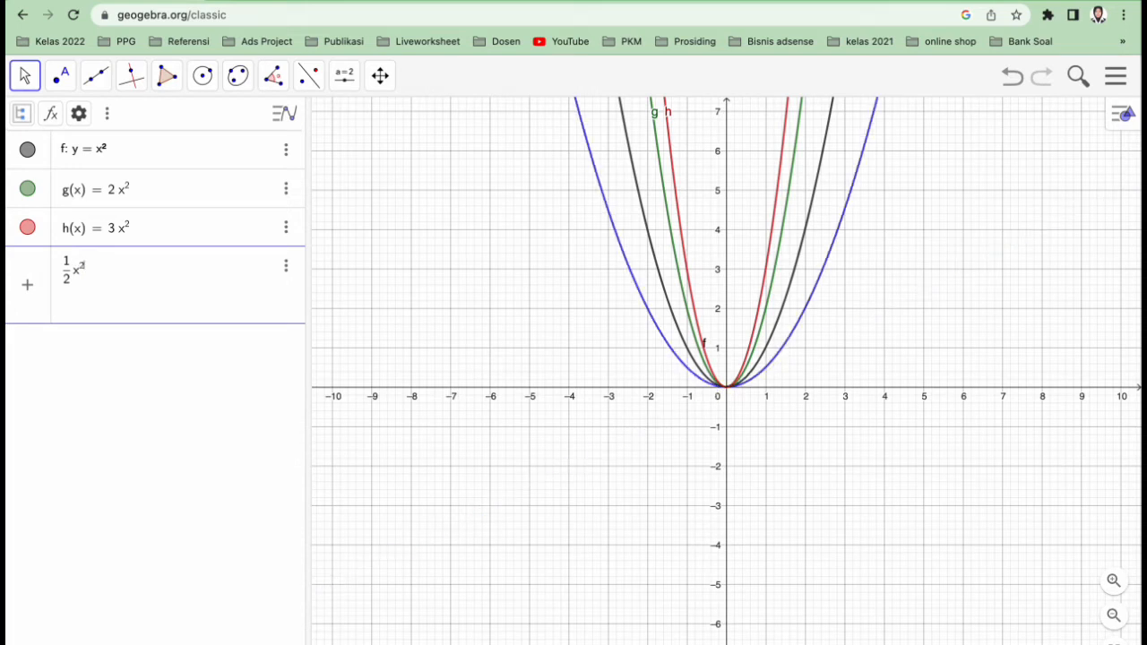
pyautogui.press('Return')
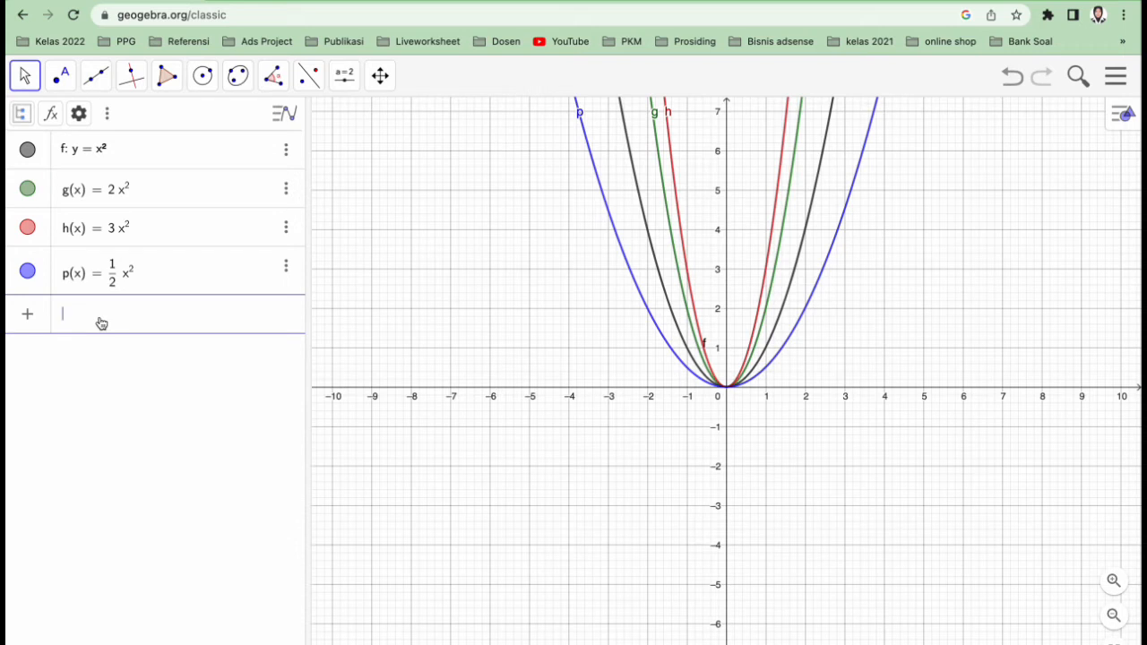
# Graph a quadratic function with a smaller fractional coefficient, (1/8)x^2, as the fifth expression
pyautogui.write('1/')
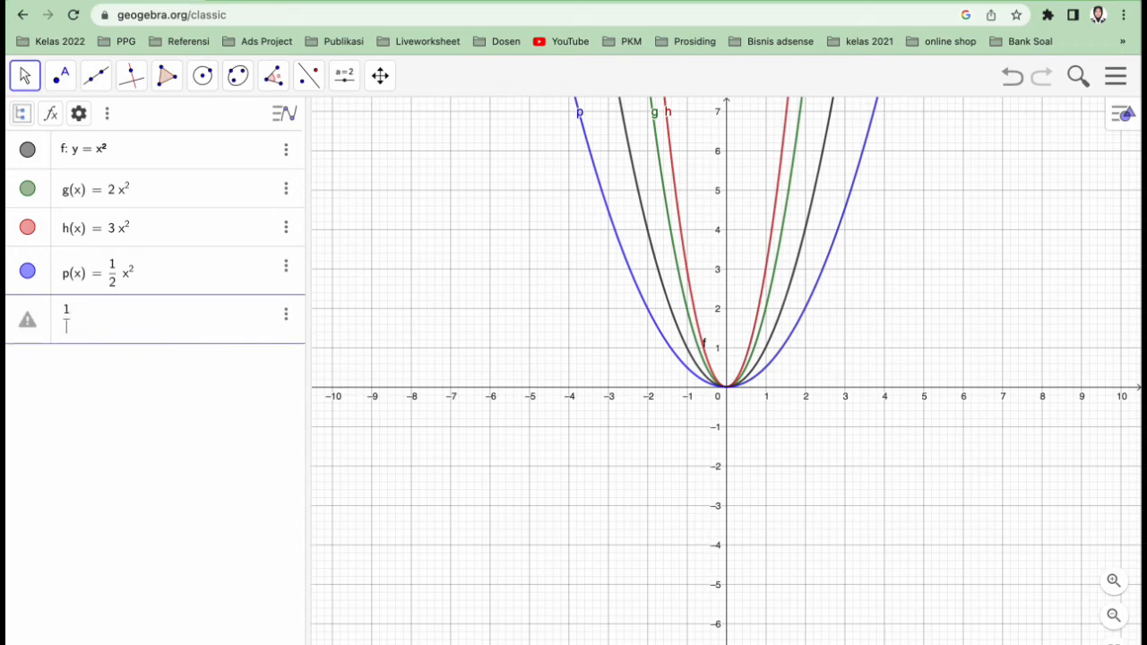
pyautogui.write('8')
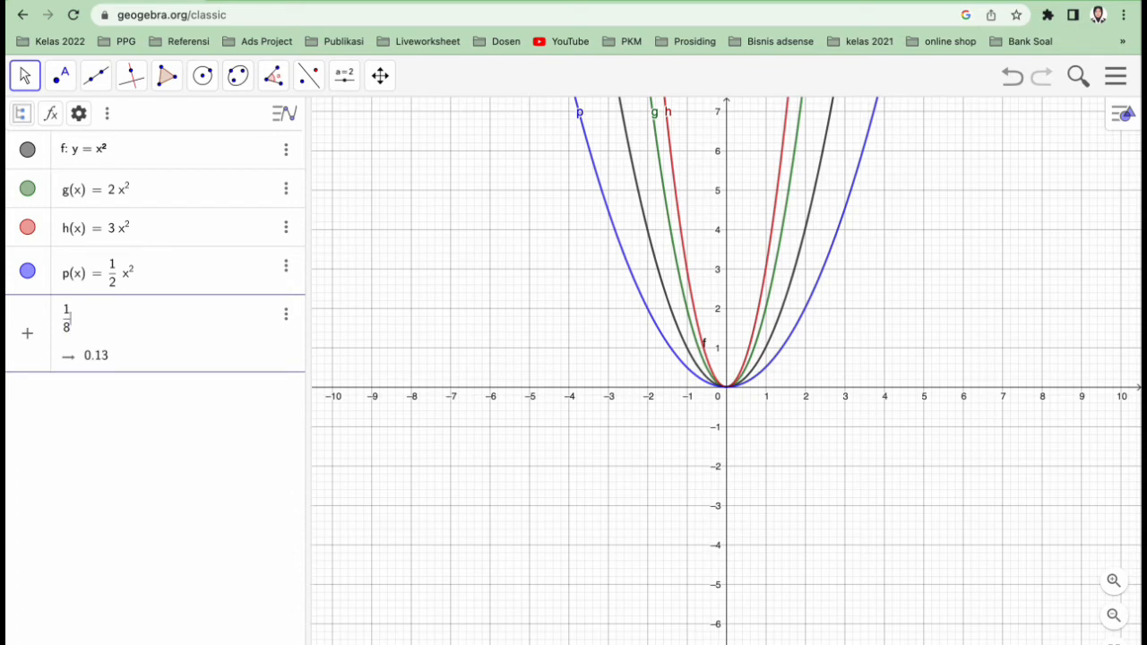
pyautogui.write('x^')
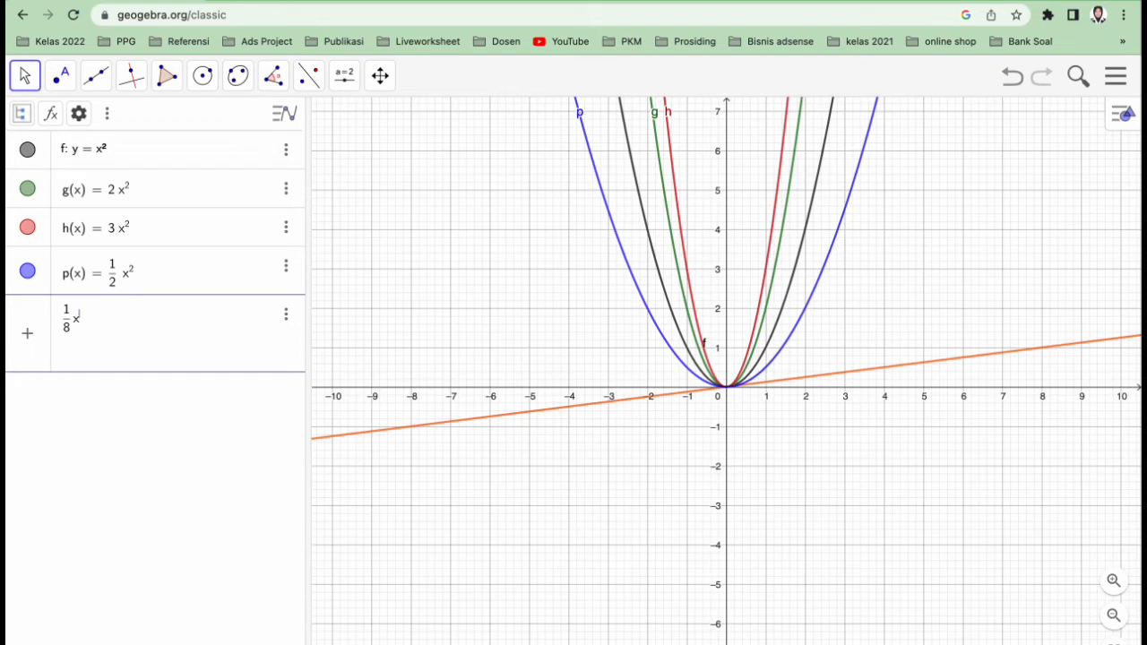
pyautogui.write('2')
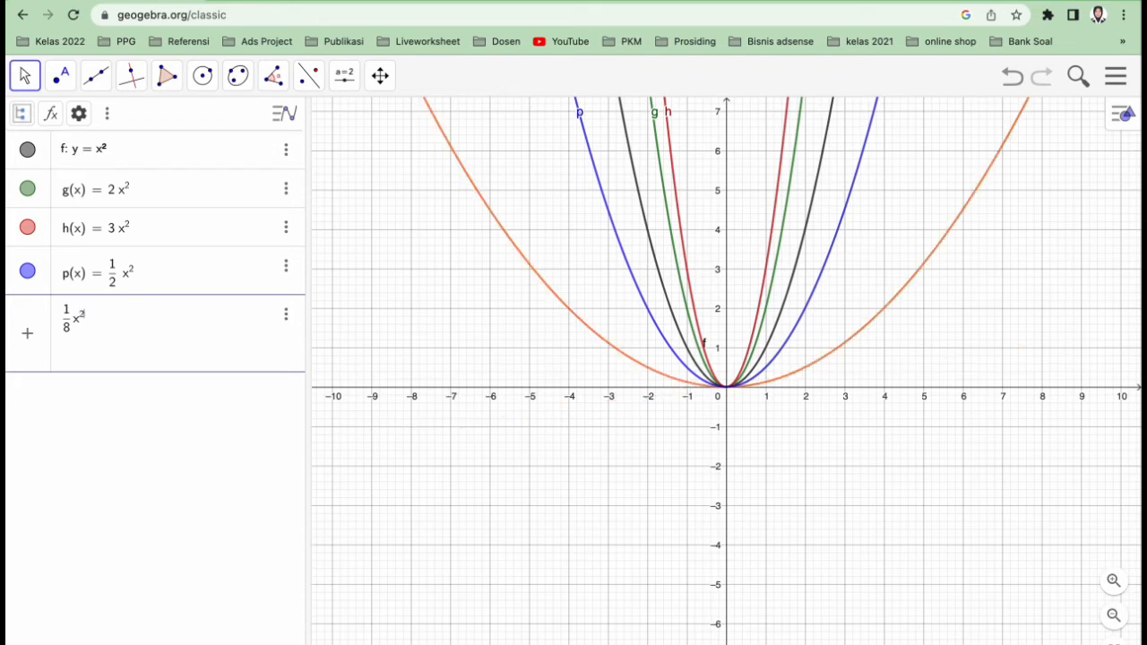
pyautogui.press('Return')
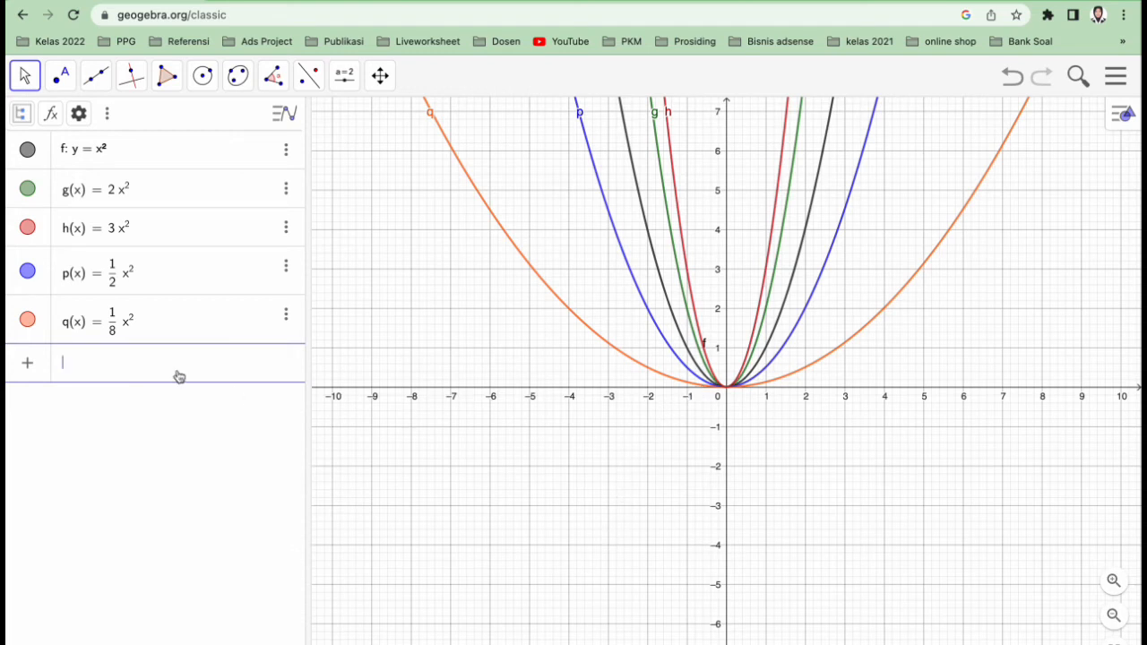
# Graph a quadratic function with a negative coefficient, -(1/8)x^2, as the sixth expression
pyautogui.write('-1/')
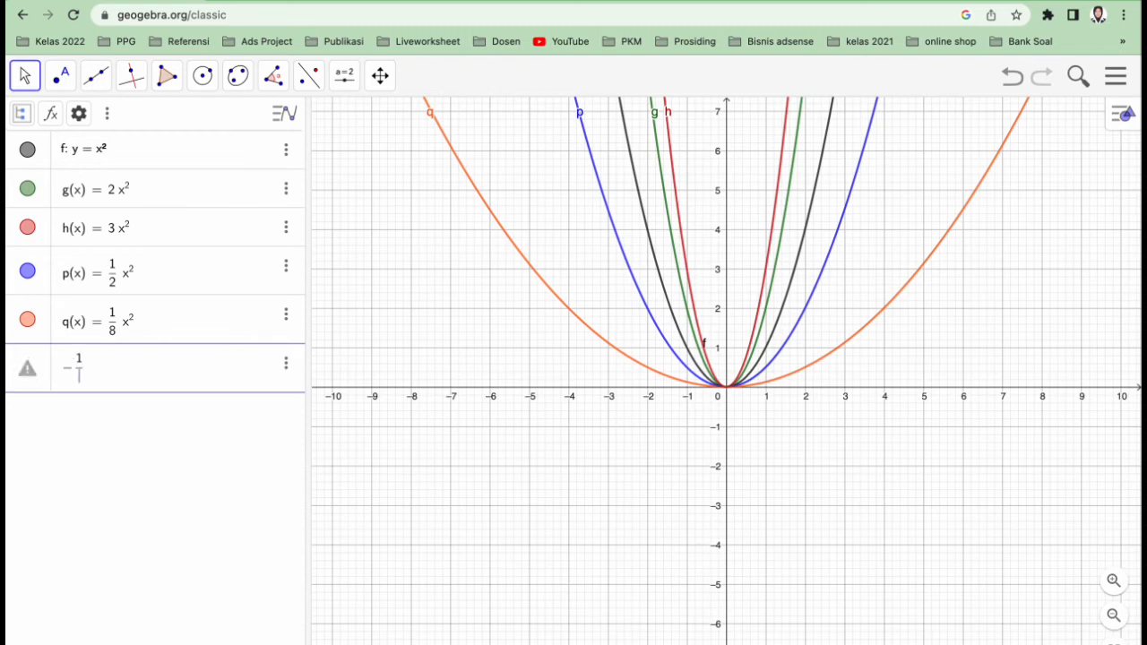
pyautogui.write('8 ')
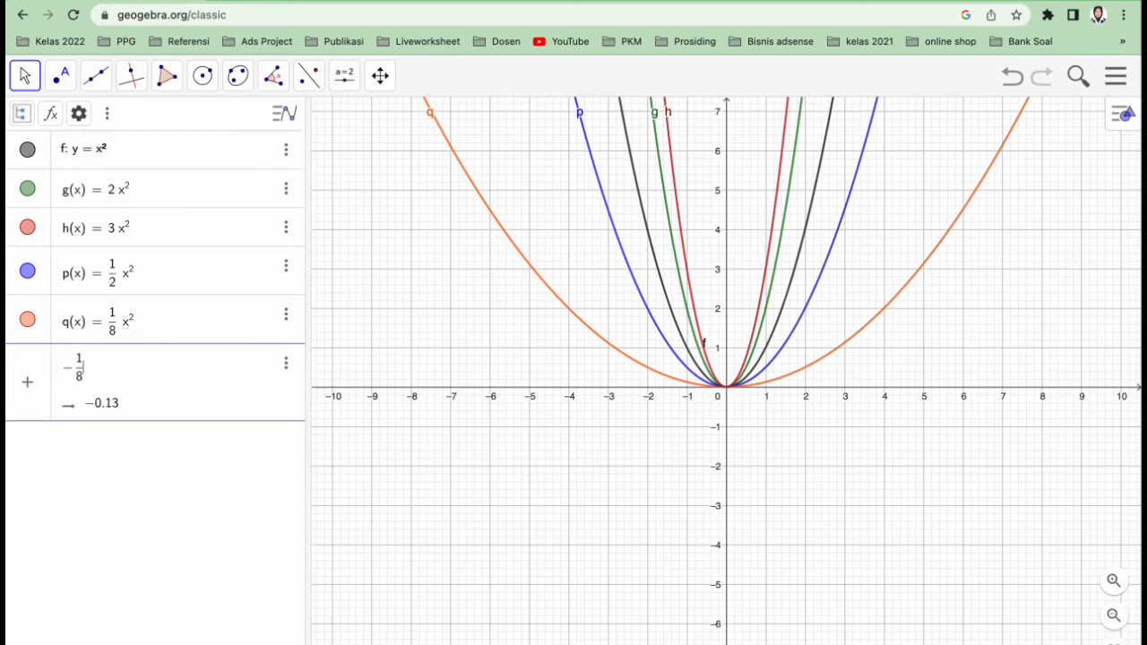
pyautogui.write('x')
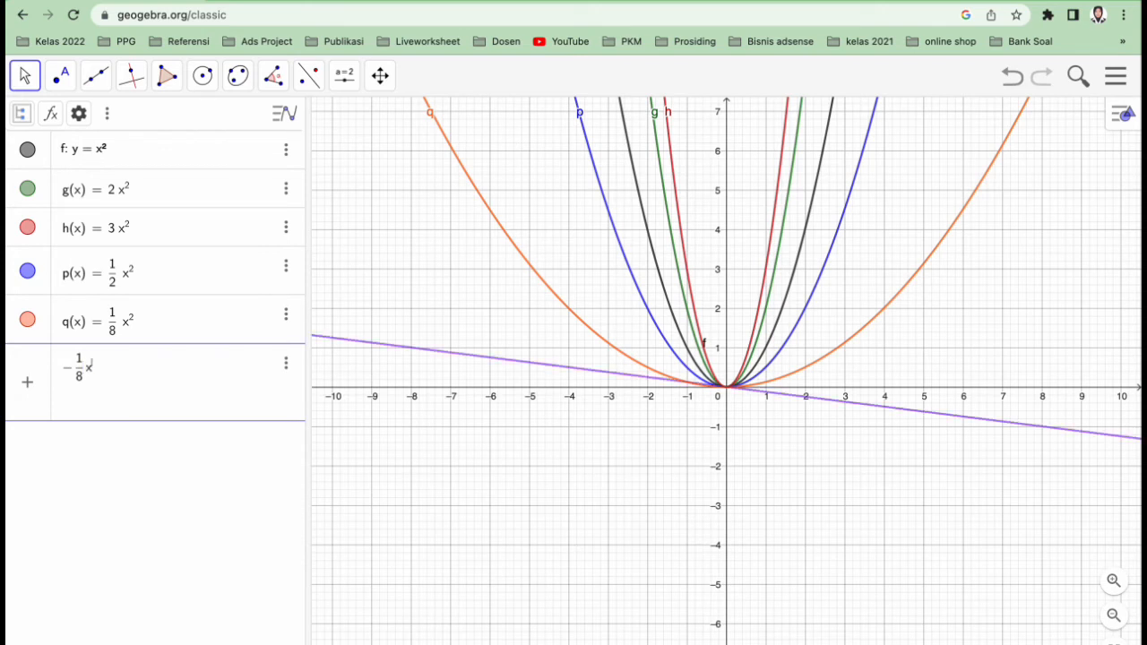
pyautogui.write('^2')
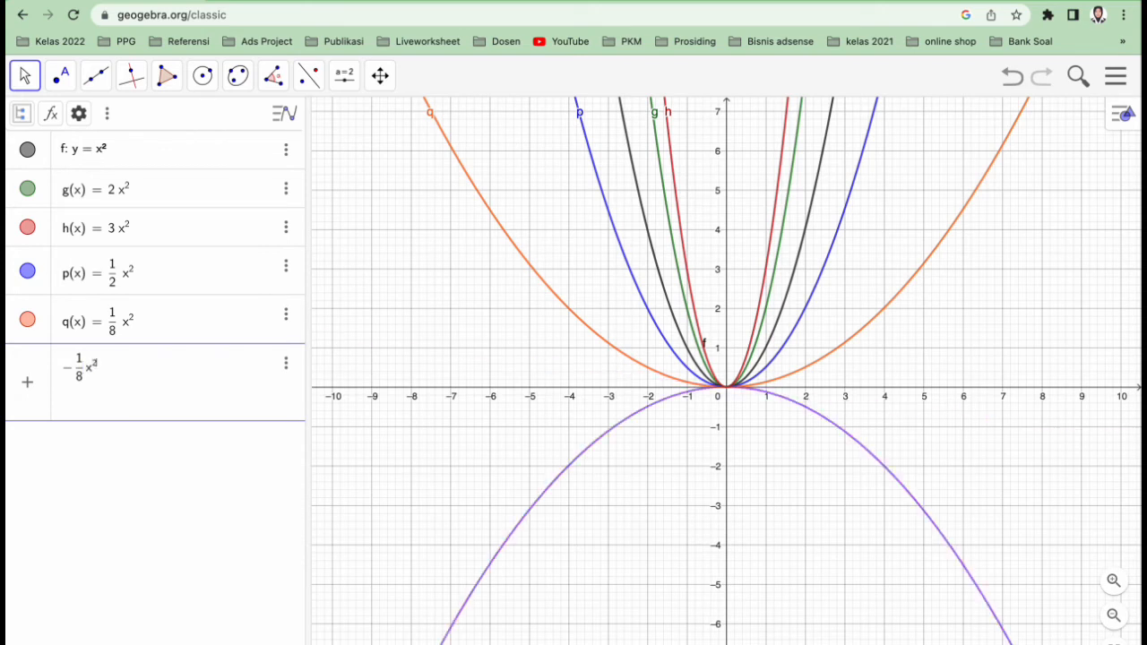
pyautogui.press('Return')
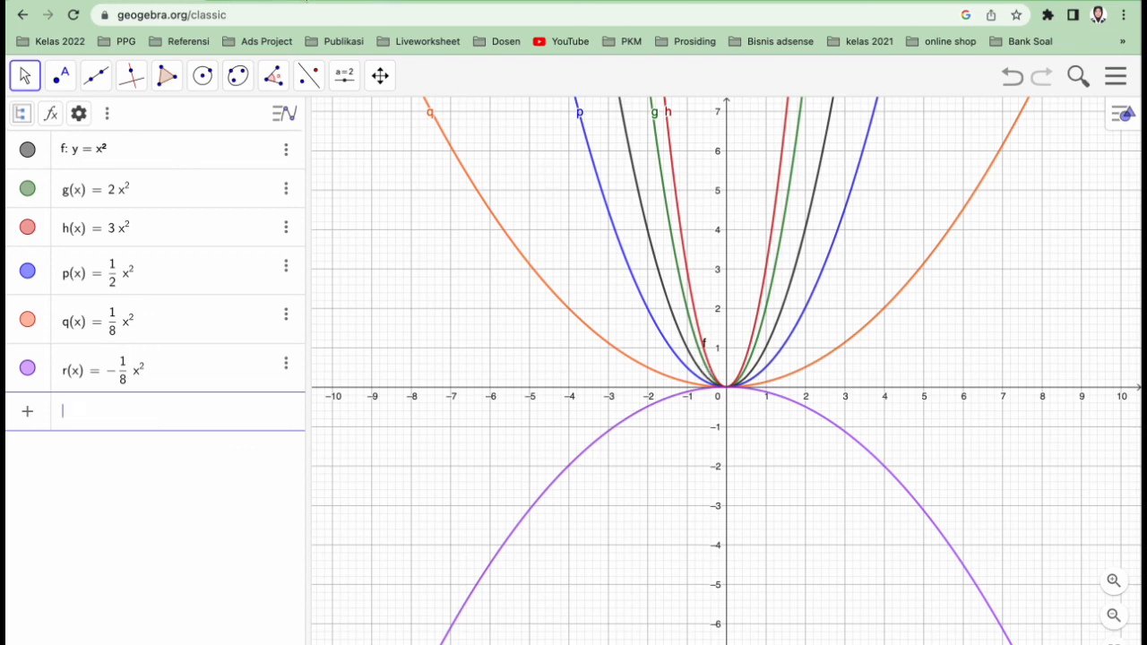
# Recheck the BAHAN DISKUSI instructions on the course page and return to the graphs in GeoGebra Classic
pyautogui.click(286, 1)
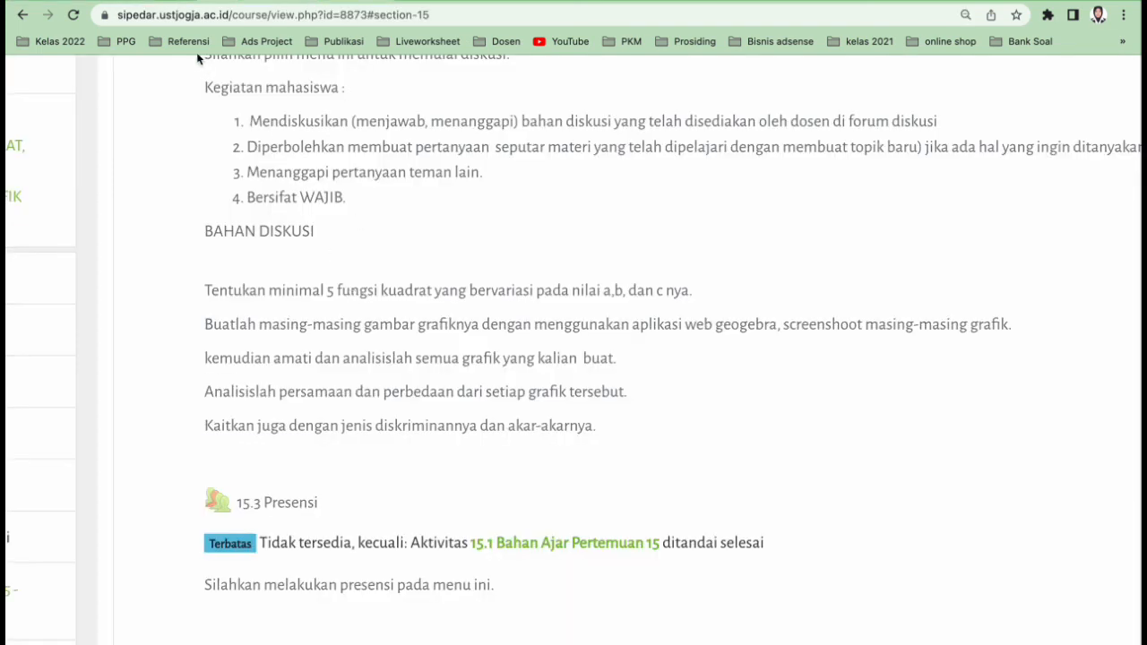
pyautogui.click(141, 2)
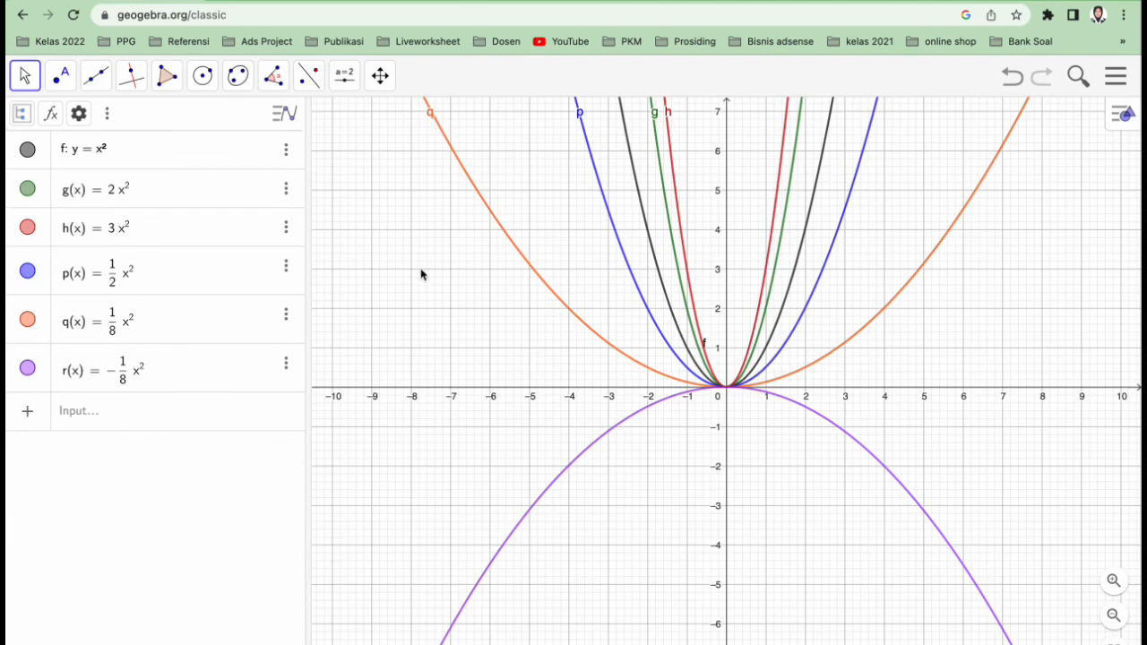